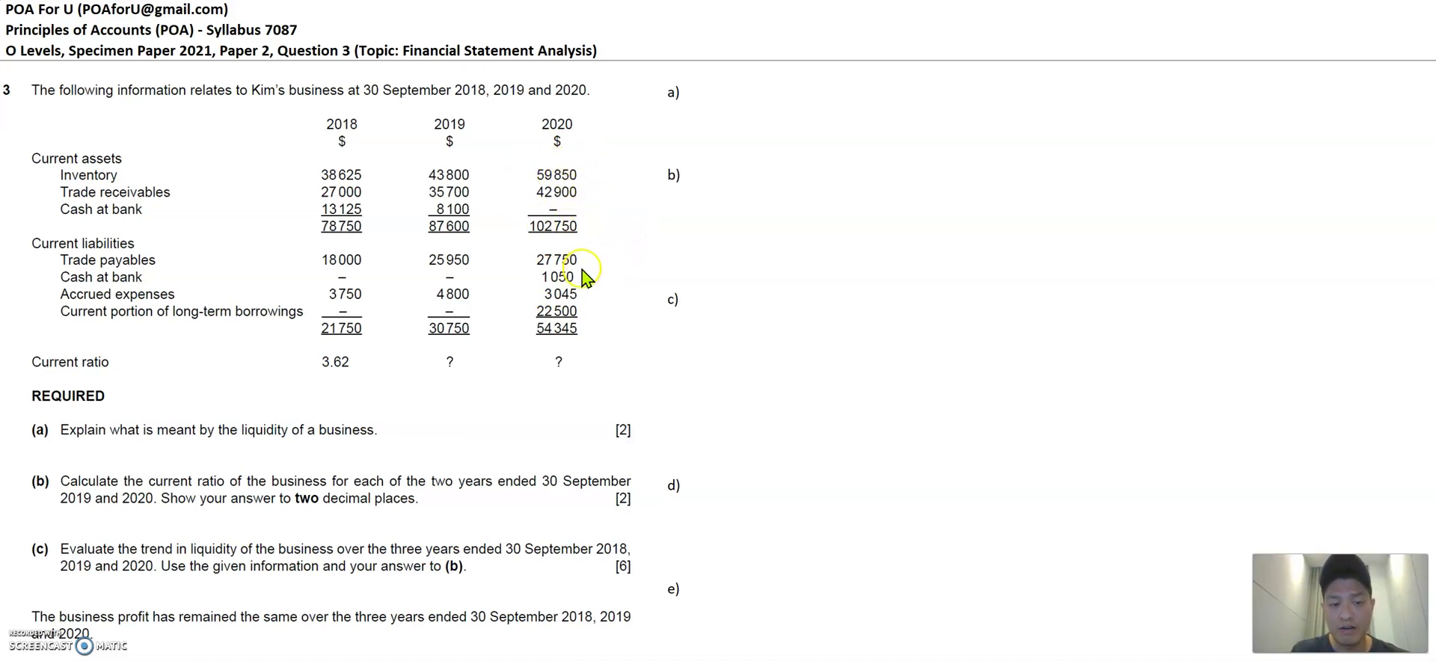
- Paste the two-line liquidity explanation (current assets covering liabilities, otherwise bankruptcy risk) beside a)
{"action": "left_click", "coordinate": [718, 121]}
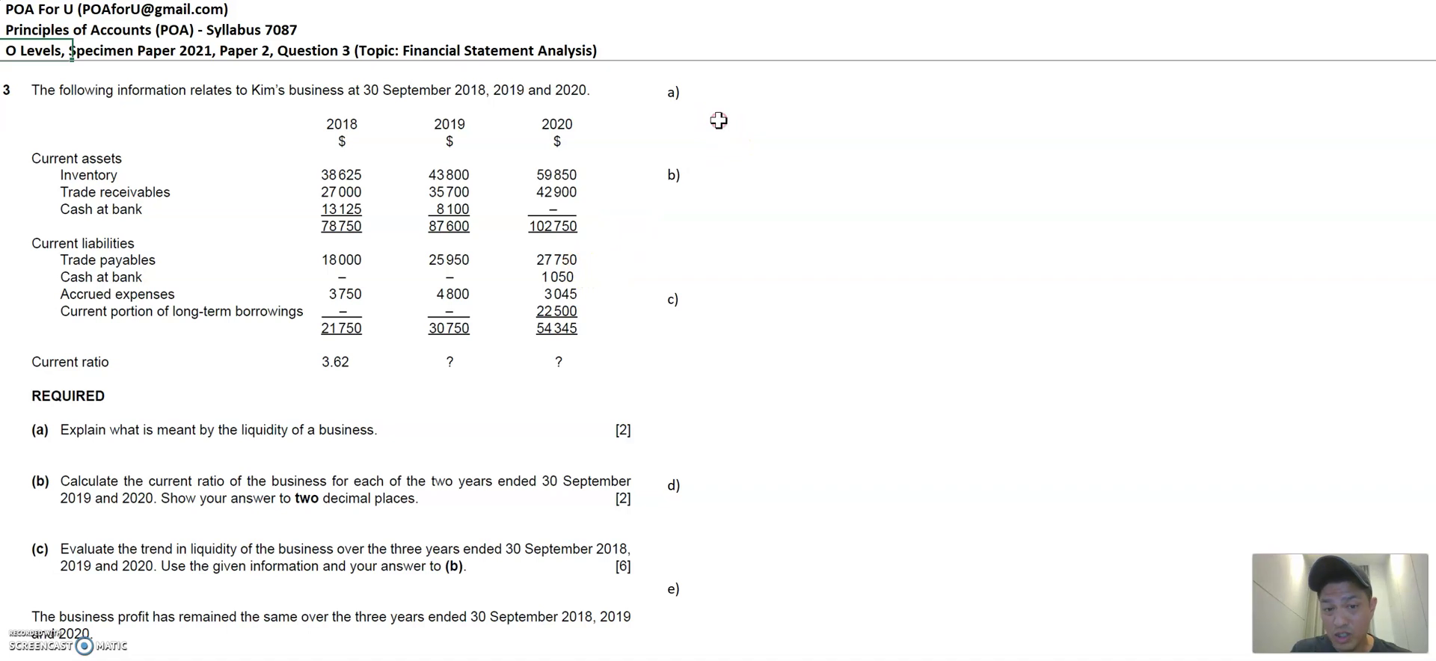
{"action": "left_click_drag", "start_coordinate": [718, 121], "coordinate": [719, 135]}
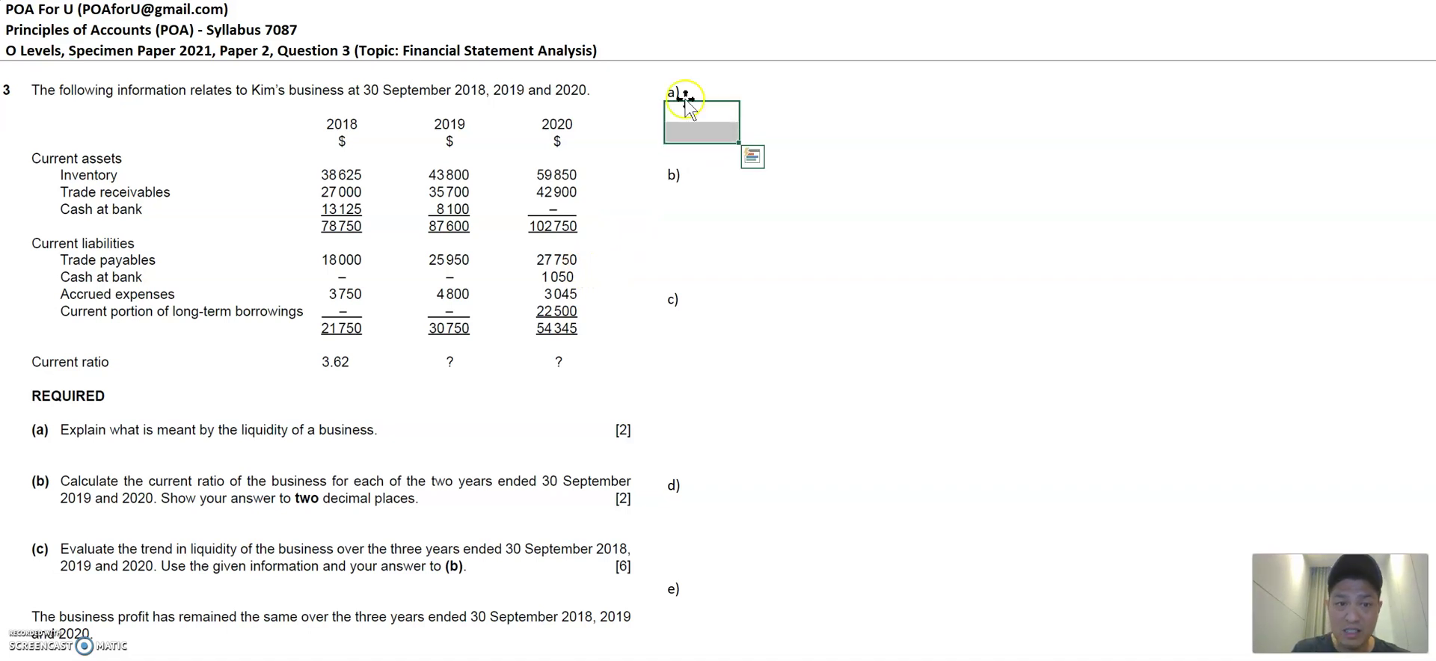
{"action": "type", "text": "Liquity of a business refers to how well a business can meet its current liabilities with it's current assets. If a business is not liquid, it could face bankruptcy as it will not be able to meet it's short term obligations."}
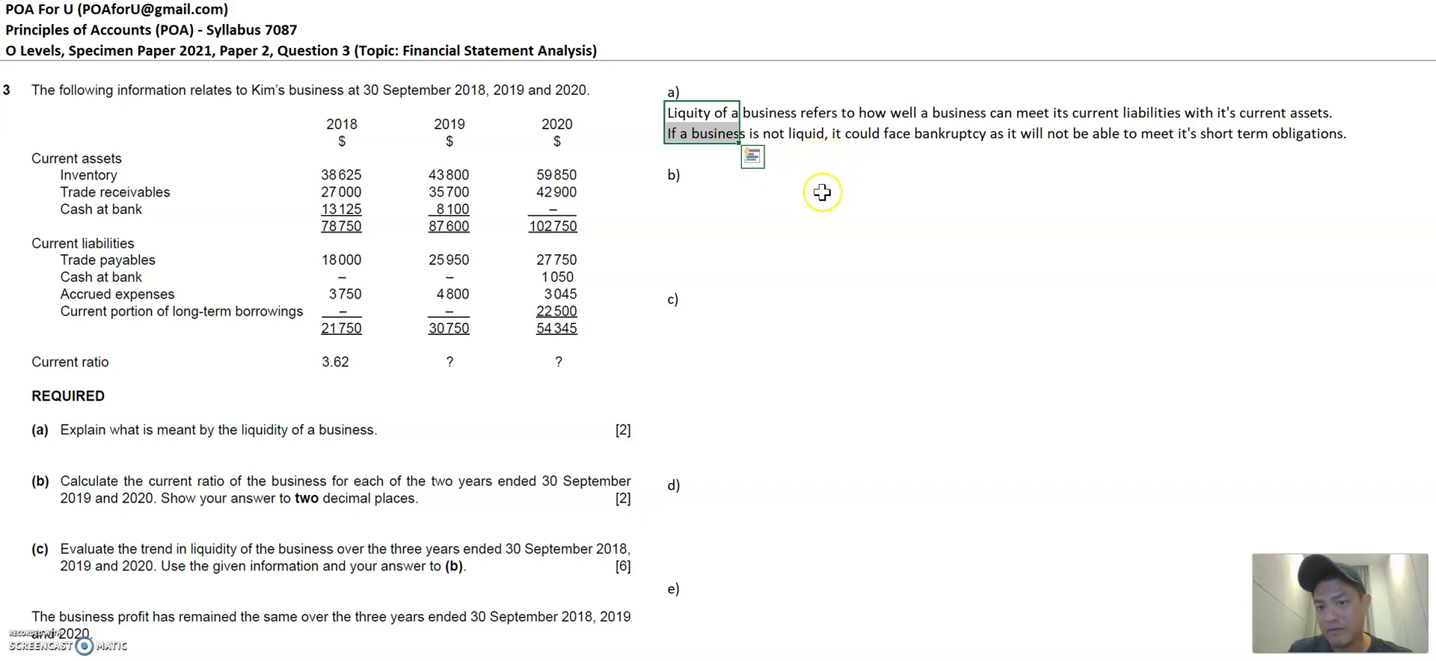
{"action": "left_click", "coordinate": [699, 200]}
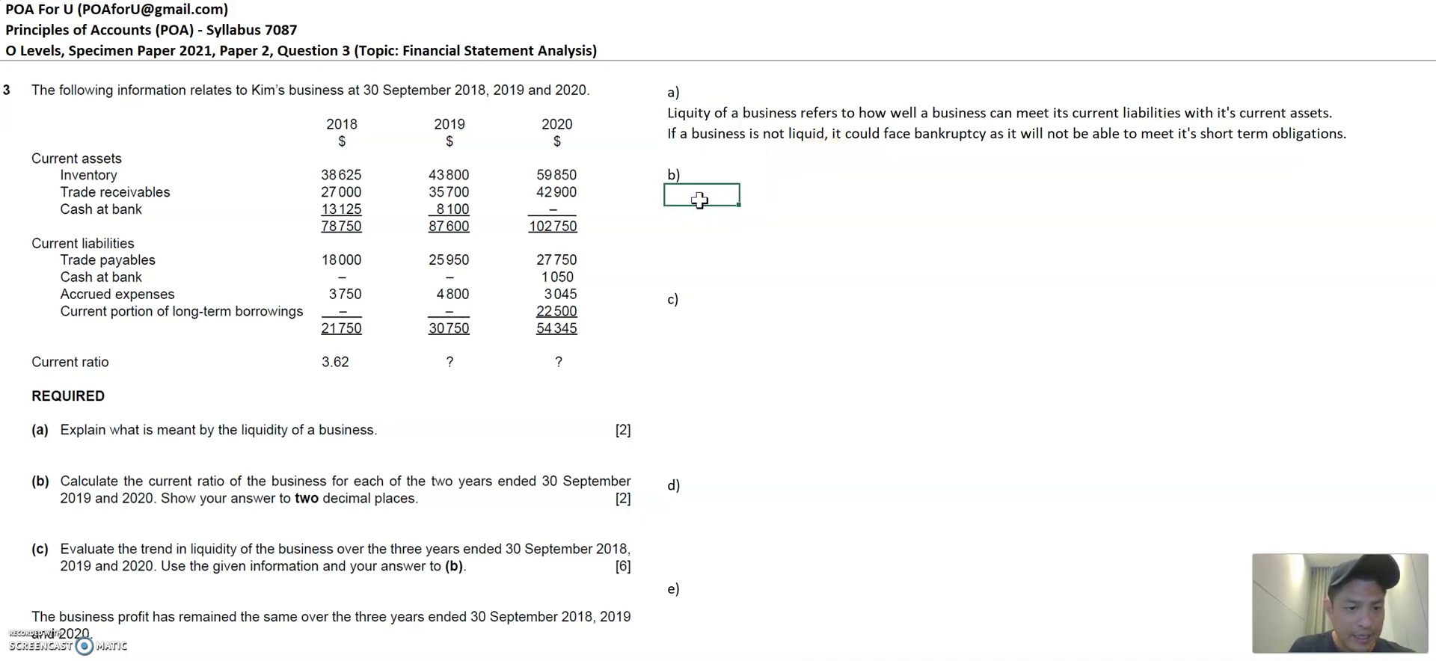
{"action": "scroll", "coordinate": [165, 520], "scroll_direction": "down", "scroll_amount": 1}
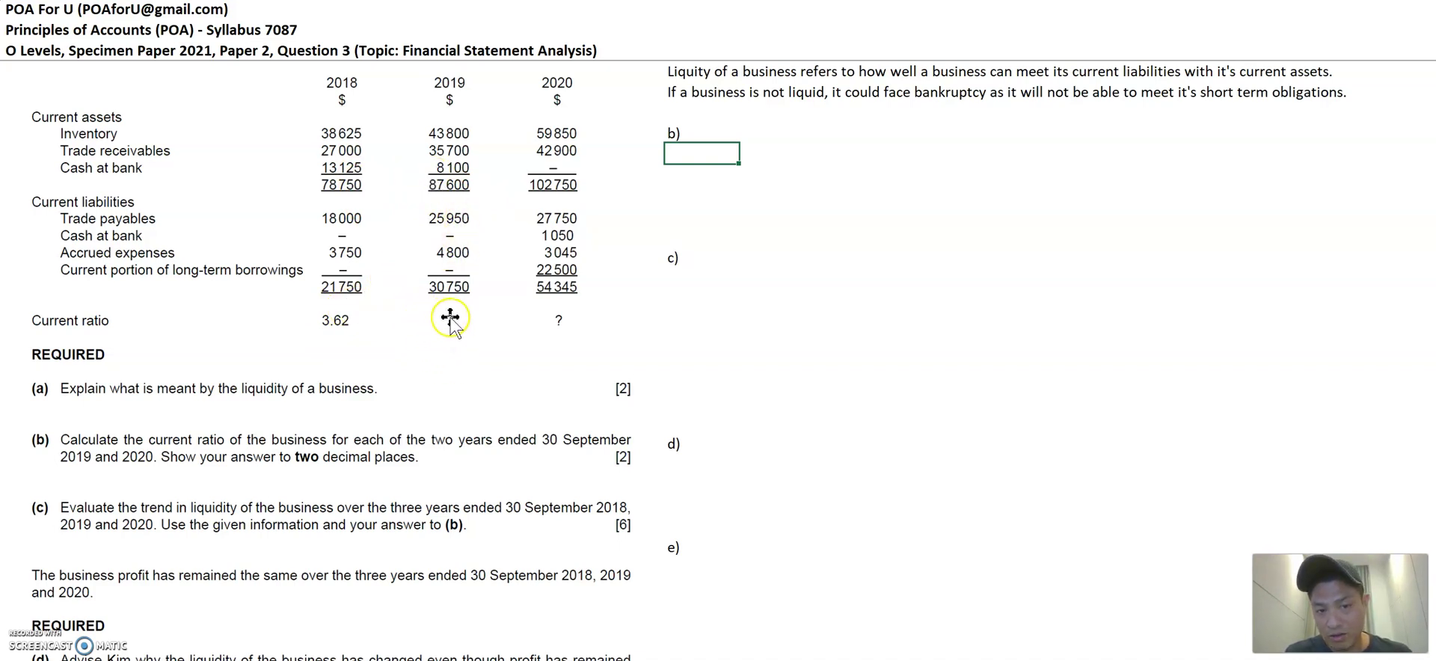
- Paste the 2019/2020 headers and current assets, liabilities and ratio labels under b)
{"action": "key", "text": "shift+Down"}
{"action": "key", "text": "shift+Down"}
{"action": "key", "text": "shift+Down"}
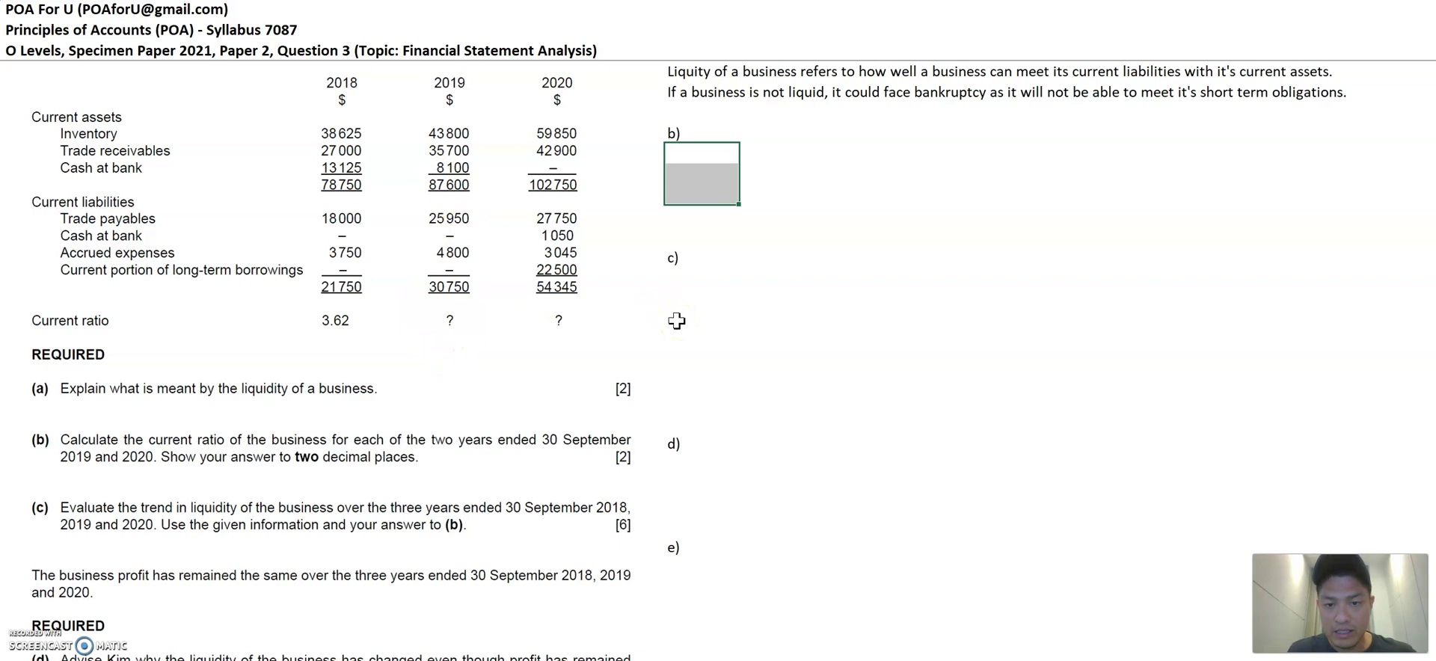
{"action": "key", "text": "shift+Right"}
{"action": "key", "text": "shift+Right"}
{"action": "key", "text": "shift+Right"}
{"action": "key", "text": "shift+Right"}
{"action": "key", "text": "shift+Right"}
{"action": "key", "text": "shift+Right"}
{"action": "key", "text": "shift+Right"}
{"action": "key", "text": "shift+Right"}
{"action": "key", "text": "shift+Down"}
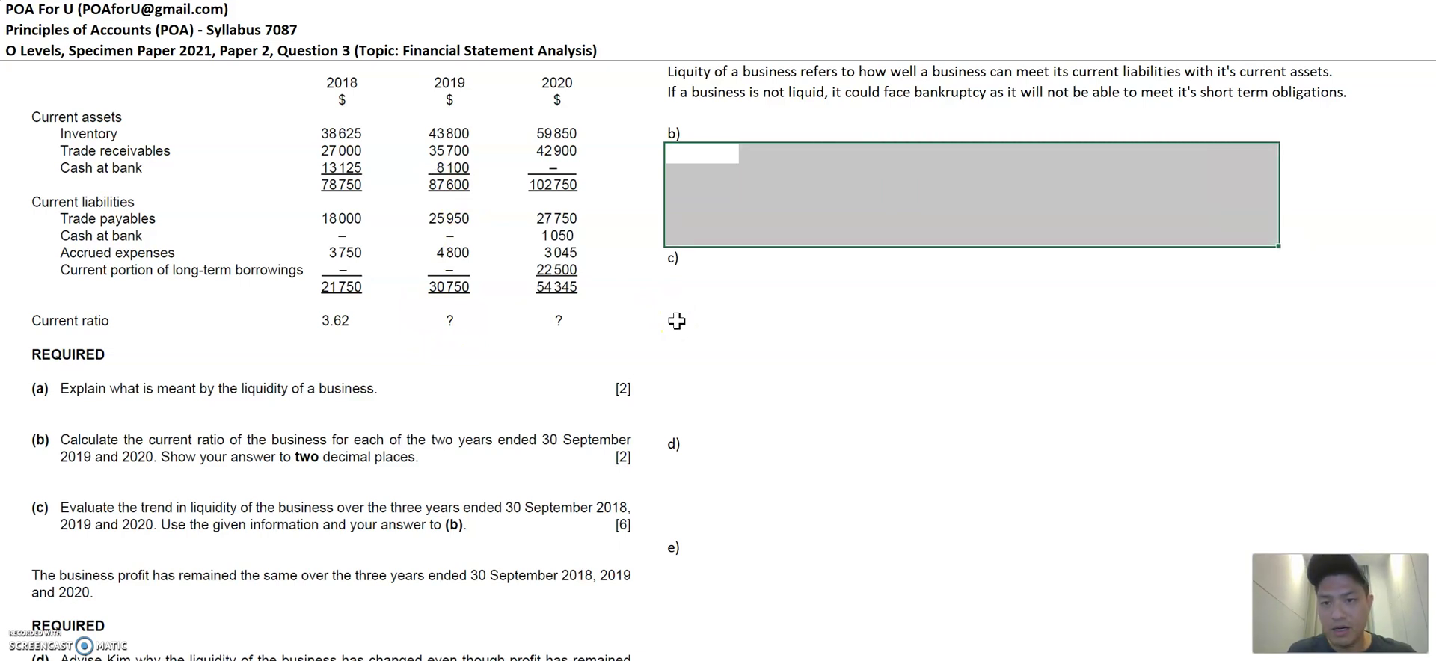
{"action": "type", "text": "2019\t2020 Current assets Current liabilities Current Ratio"}
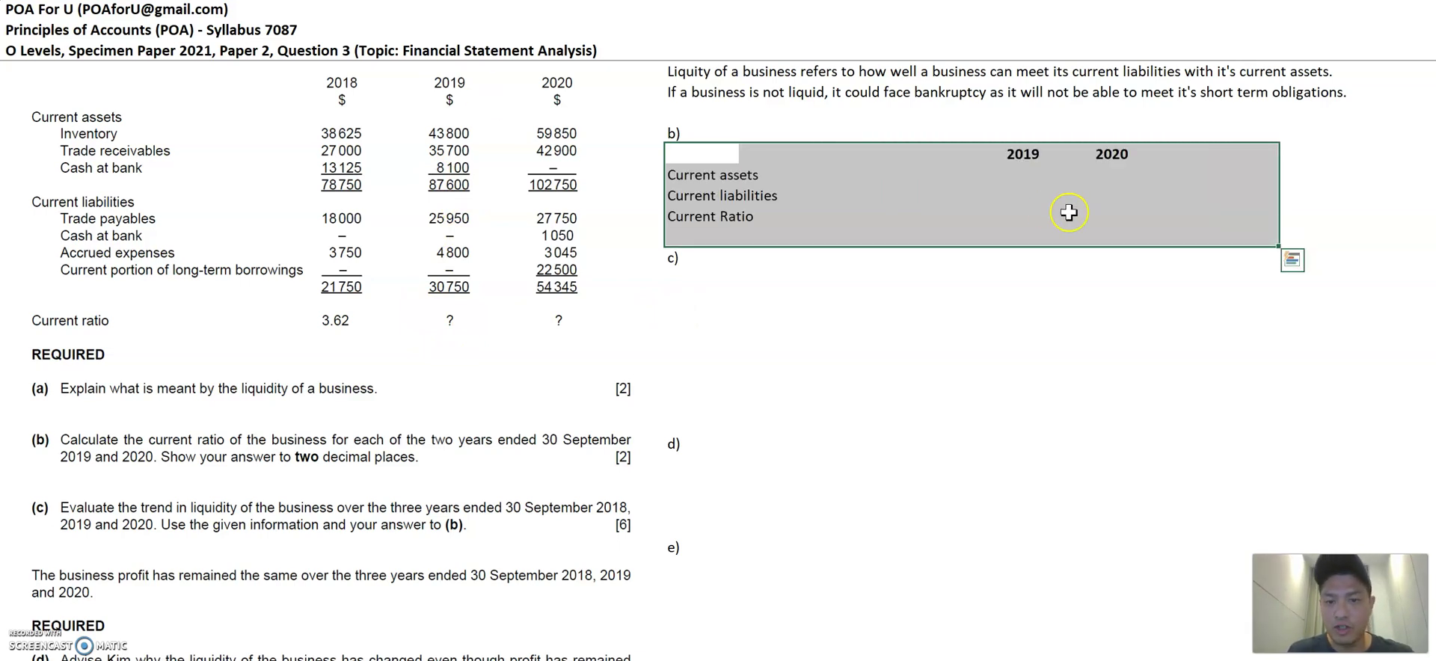
- Enter 2019 current assets 87,600 and liabilities 30,750, with current ratio formula giving 2.85
{"action": "left_click", "coordinate": [1021, 177]}
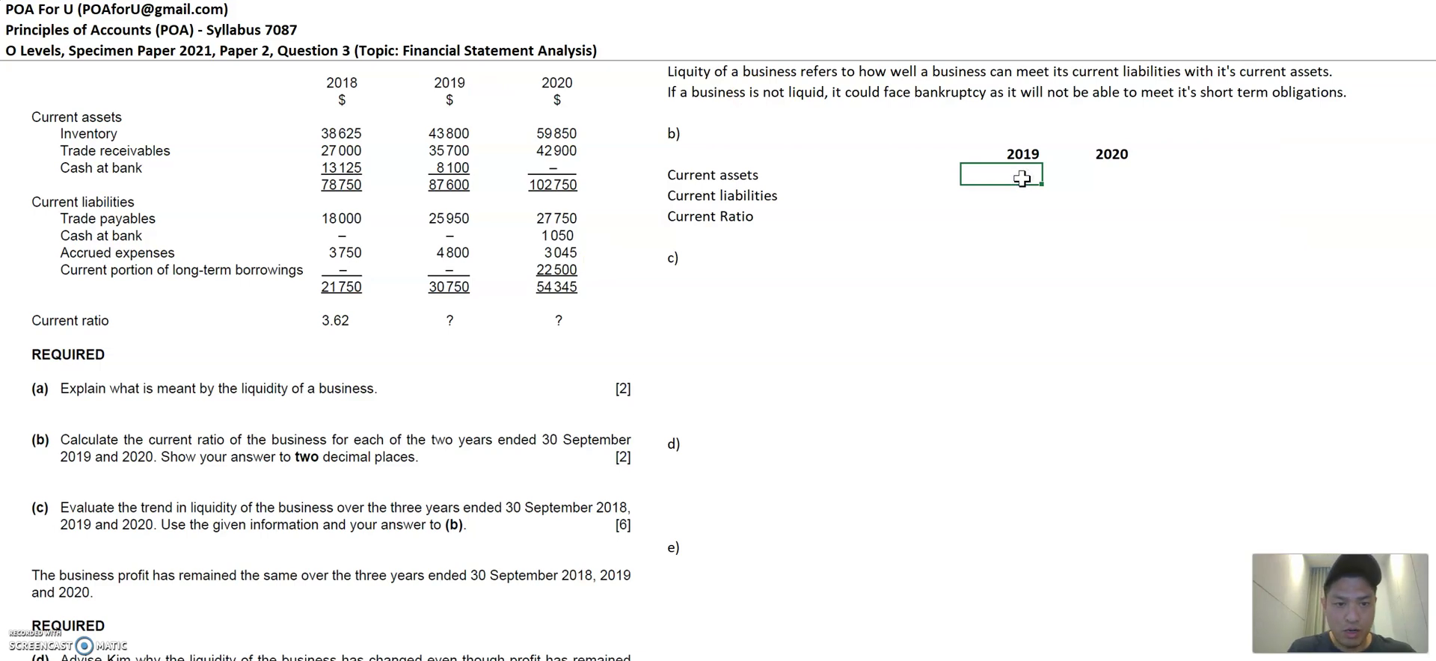
{"action": "type", "text": "87600"}
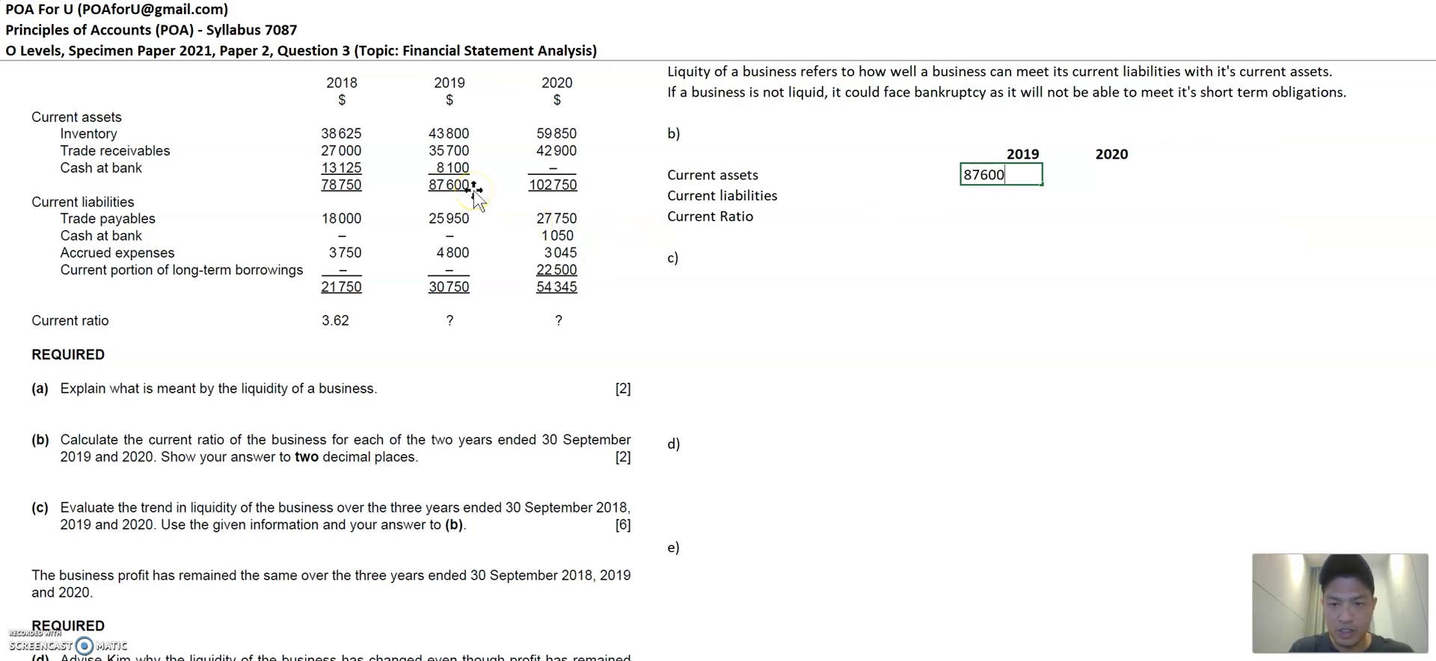
{"action": "key", "text": "Return"}
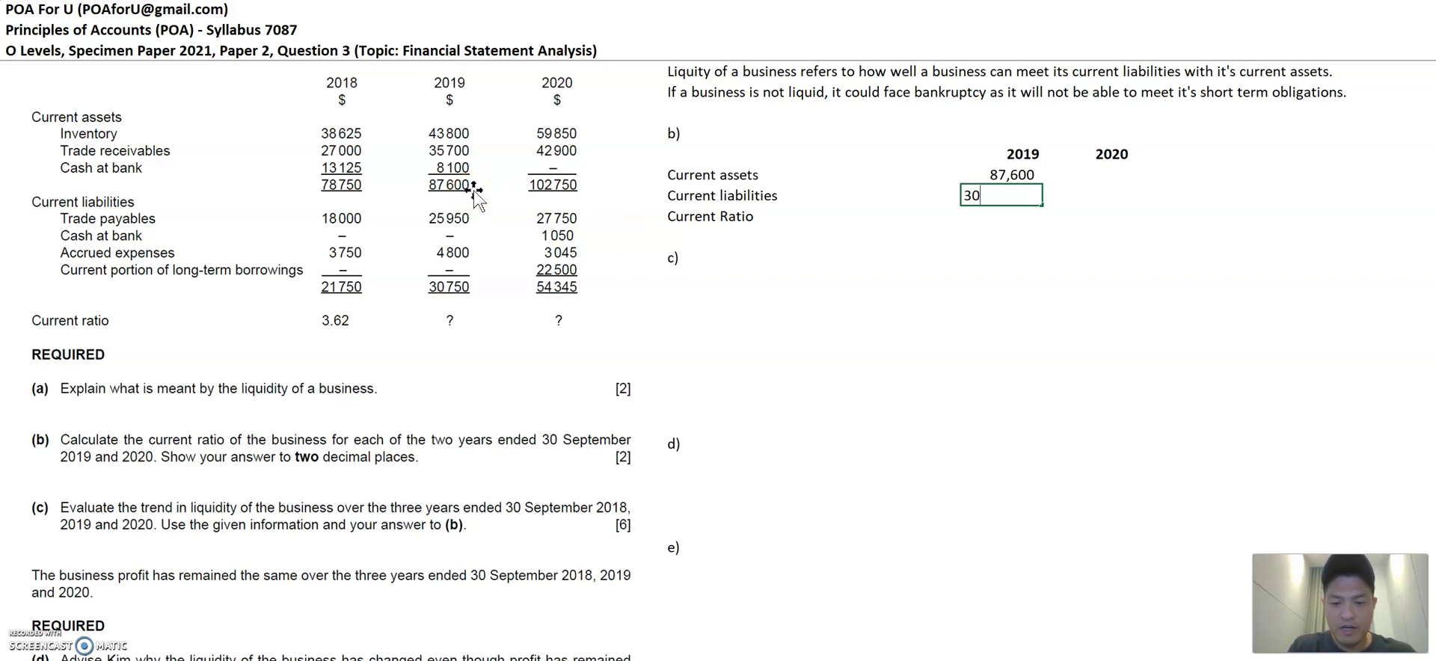
{"action": "type", "text": "30,750"}
{"action": "key", "text": "Return"}
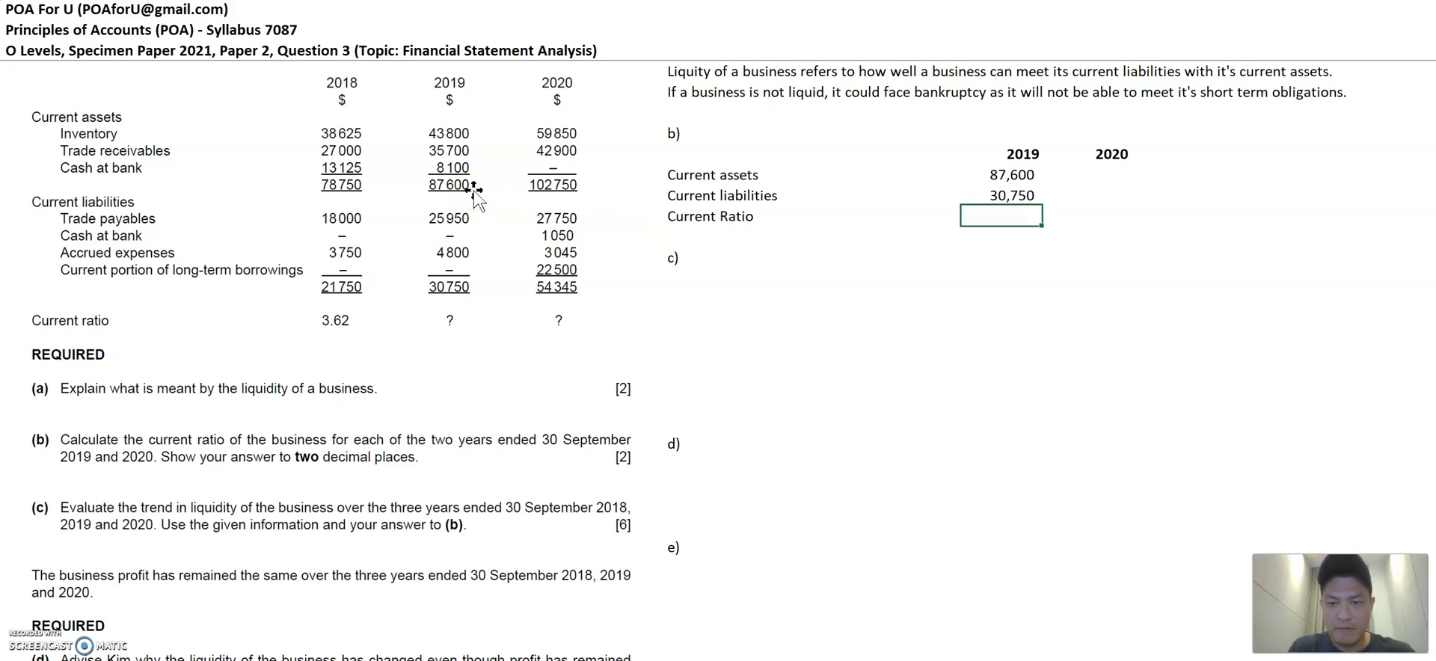
{"action": "type", "text": "="}
{"action": "key", "text": "Up"}
{"action": "key", "text": "Up"}
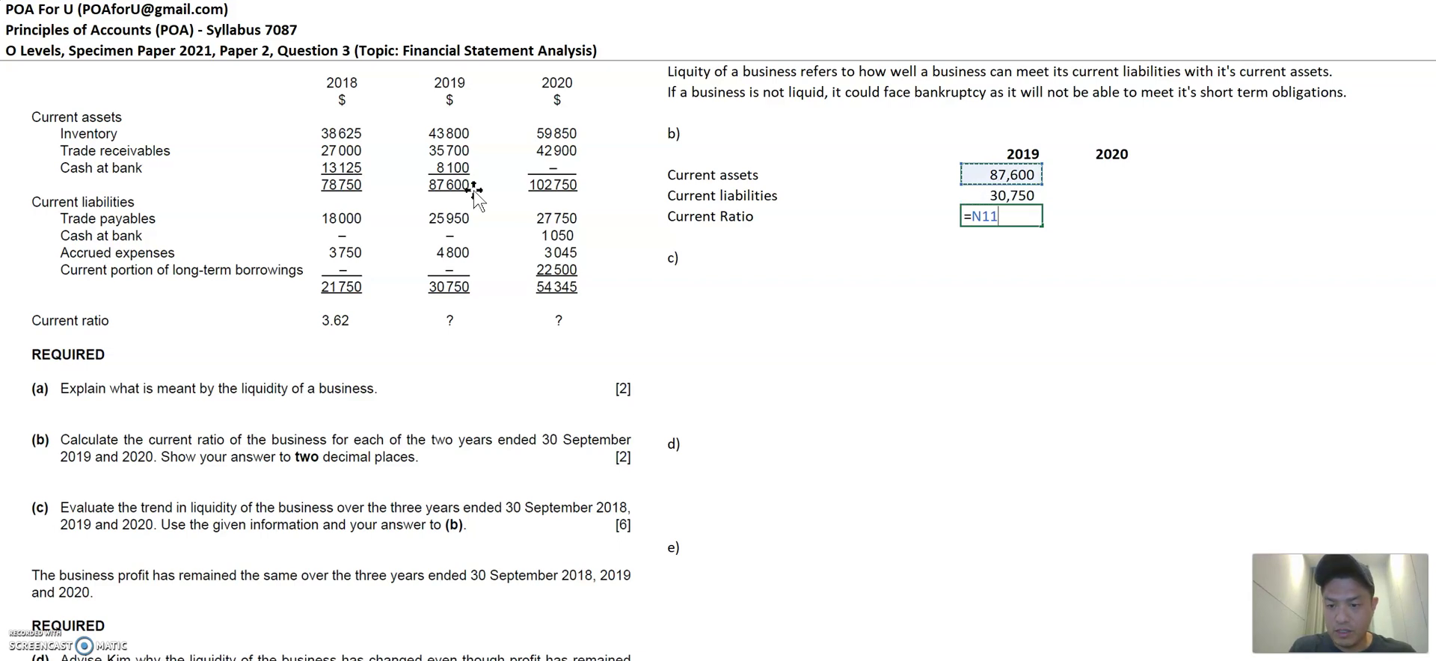
{"action": "type", "text": "/"}
{"action": "key", "text": "Up"}
{"action": "key", "text": "Return"}
- Enter 2020 current assets 102,750 and liabilities 54,345, with current ratio formula giving 1.89
{"action": "key", "text": "Up"}
{"action": "key", "text": "Up"}
{"action": "key", "text": "Up"}
{"action": "key", "text": "Right"}
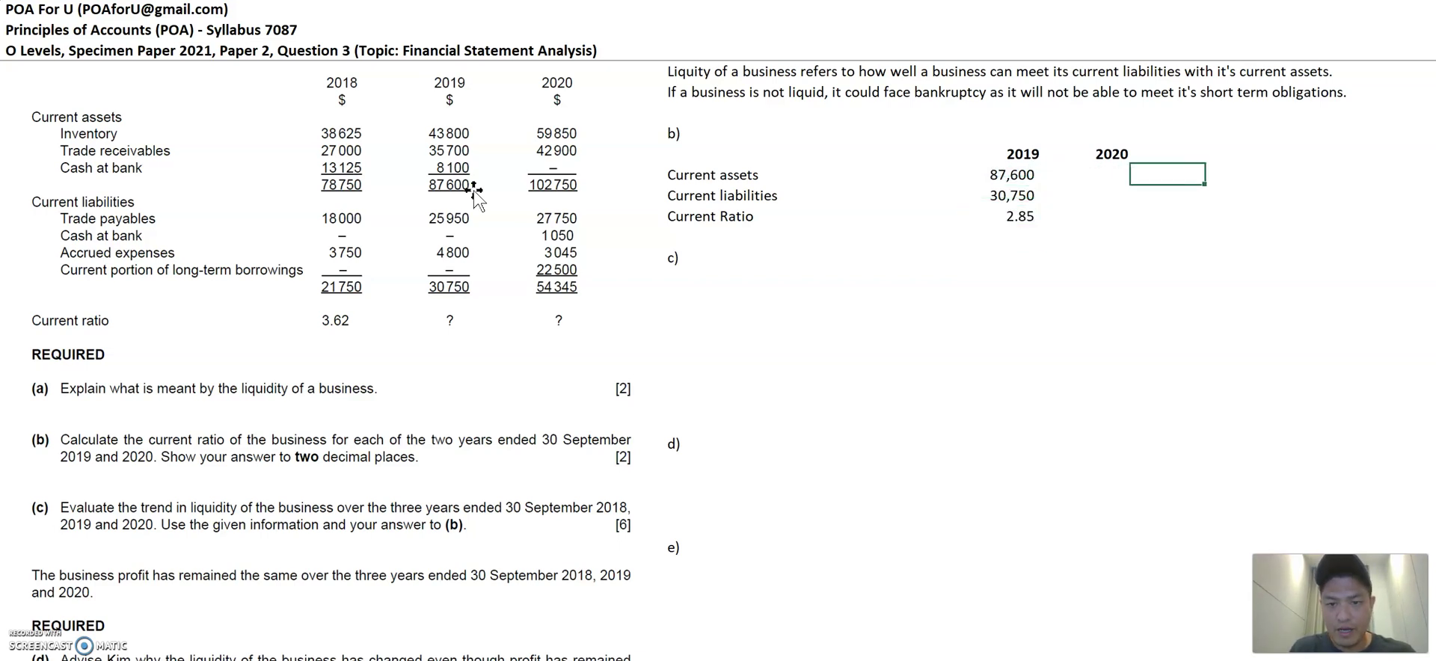
{"action": "type", "text": "102750"}
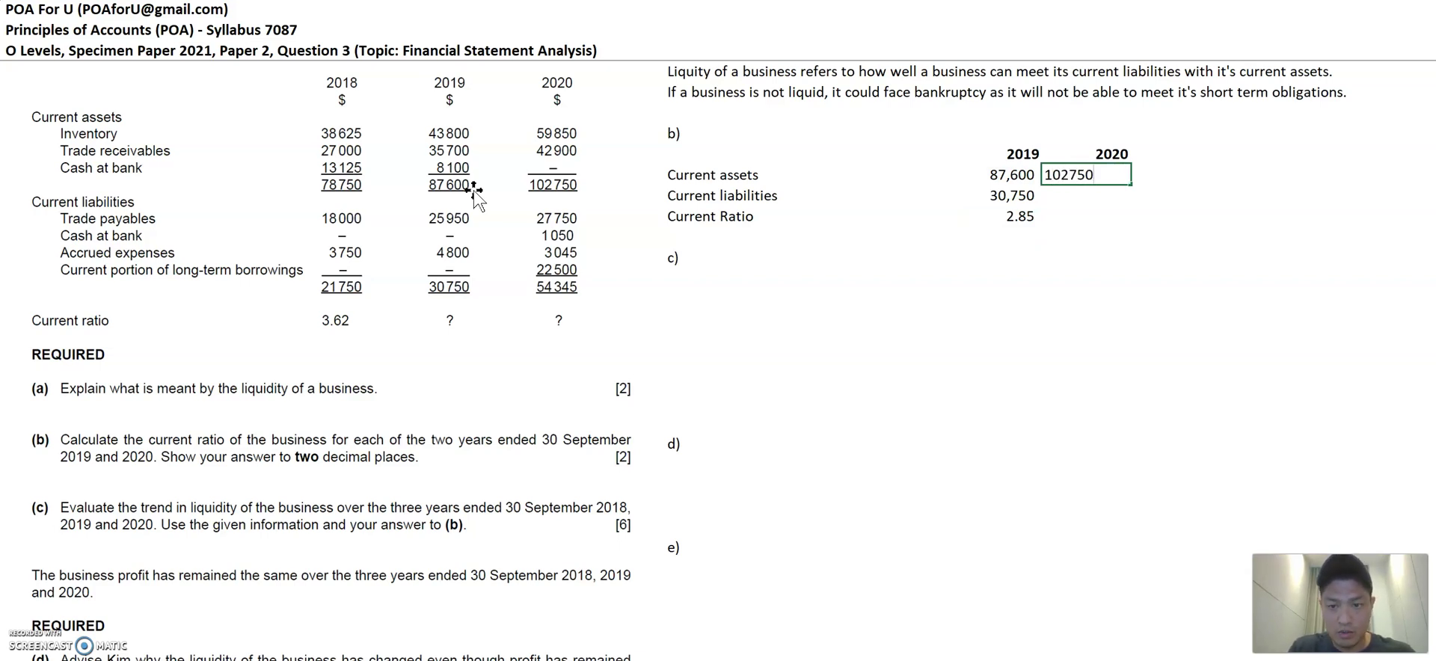
{"action": "key", "text": "Return"}
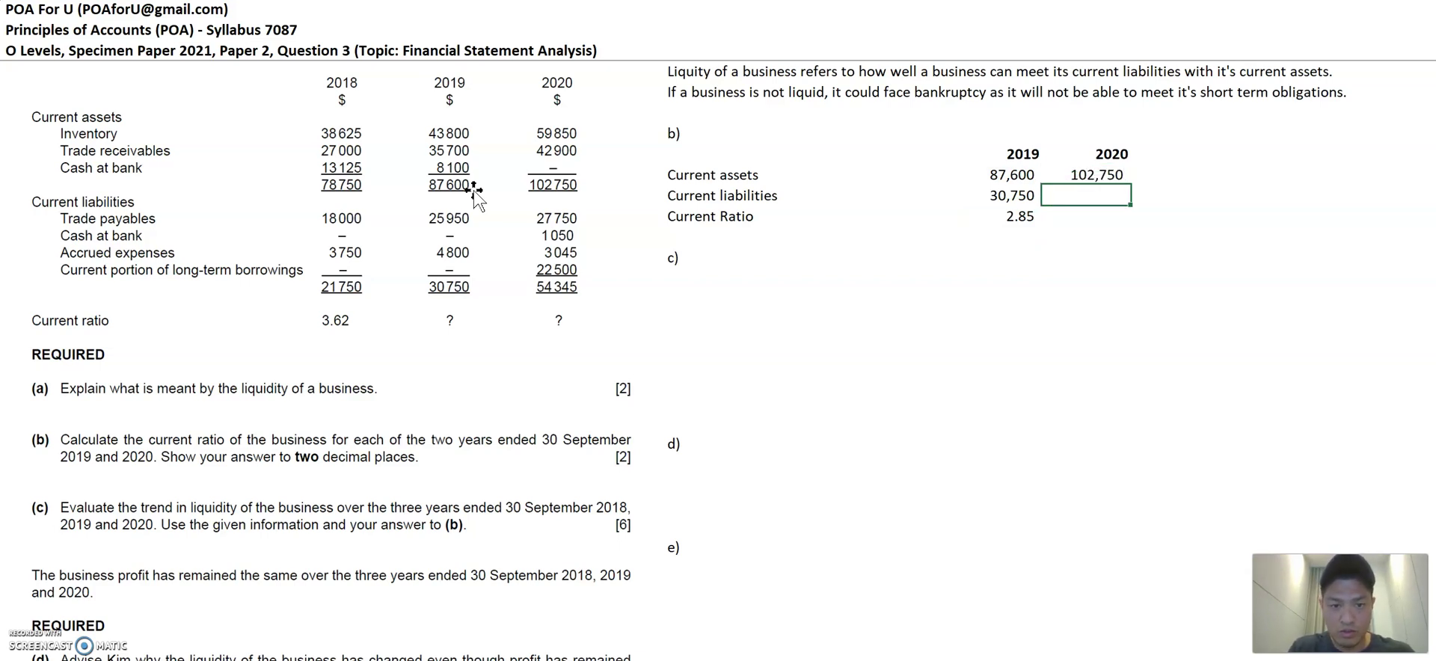
{"action": "type", "text": "54,345"}
{"action": "key", "text": "Return"}
{"action": "key", "text": "Left"}
{"action": "key", "text": "Right"}
{"action": "type", "text": "="}
{"action": "key", "text": "Up"}
{"action": "key", "text": "Up"}
{"action": "type", "text": "/"}
{"action": "key", "text": "Up"}
{"action": "key", "text": "Return"}
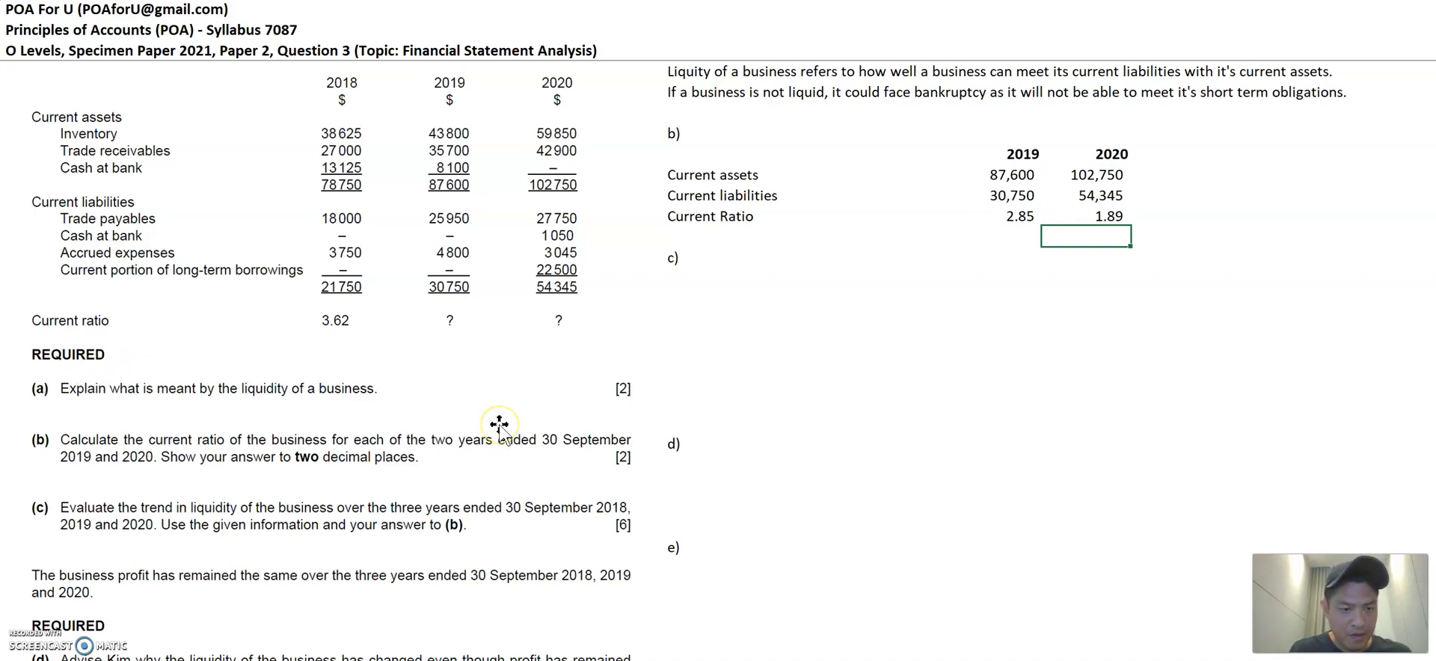
{"action": "scroll", "coordinate": [499, 424], "scroll_direction": "down", "scroll_amount": 1}
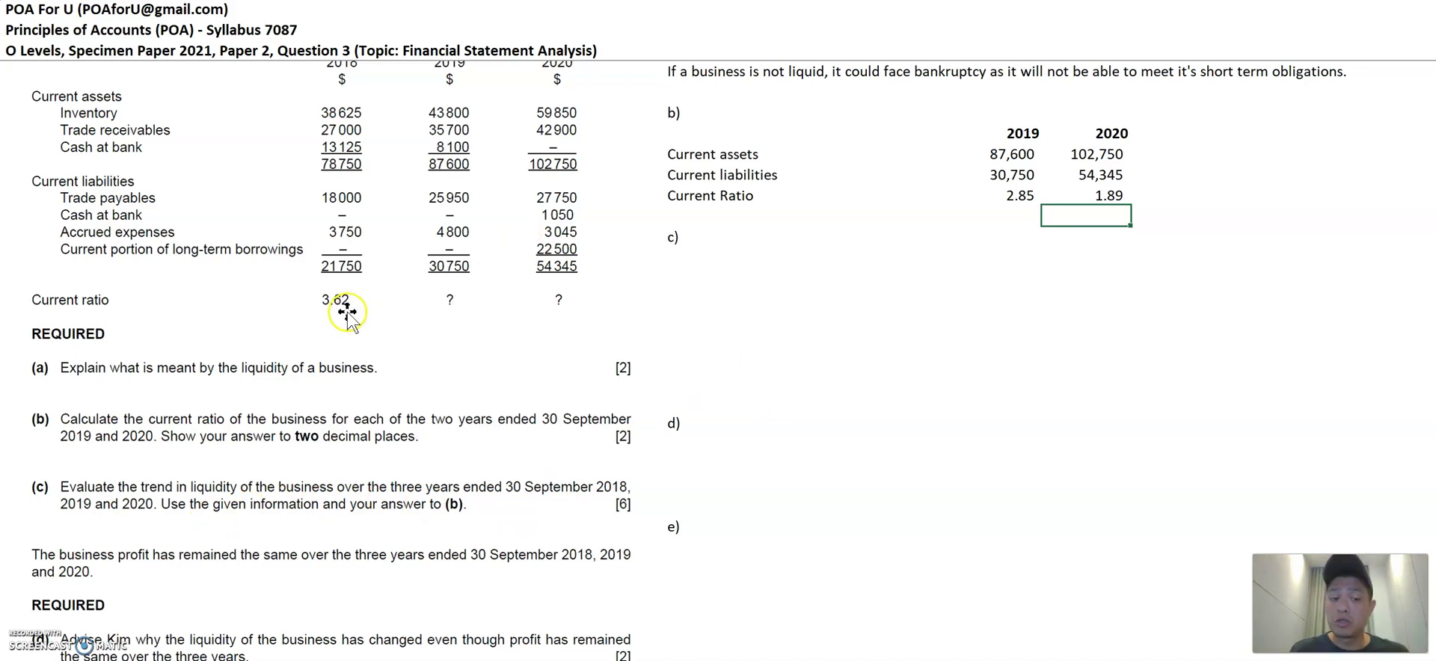
{"action": "scroll", "coordinate": [338, 345], "scroll_direction": "up", "scroll_amount": 1}
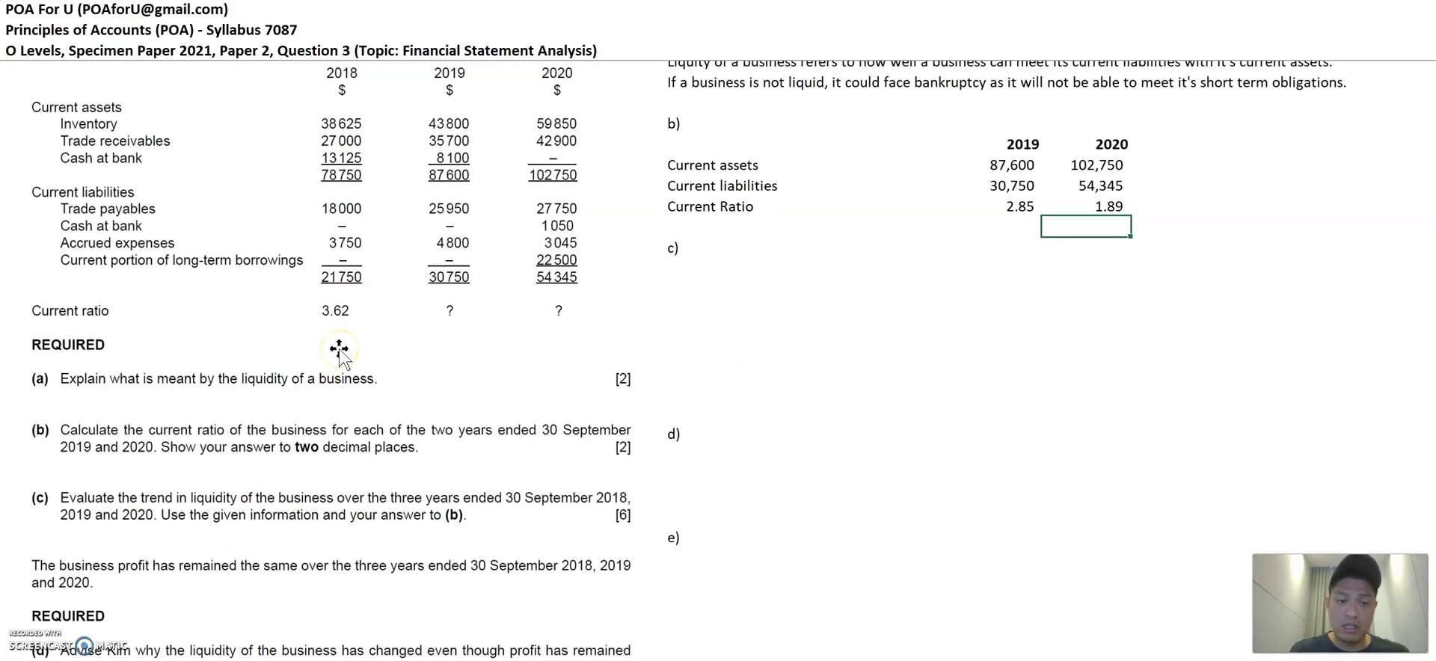